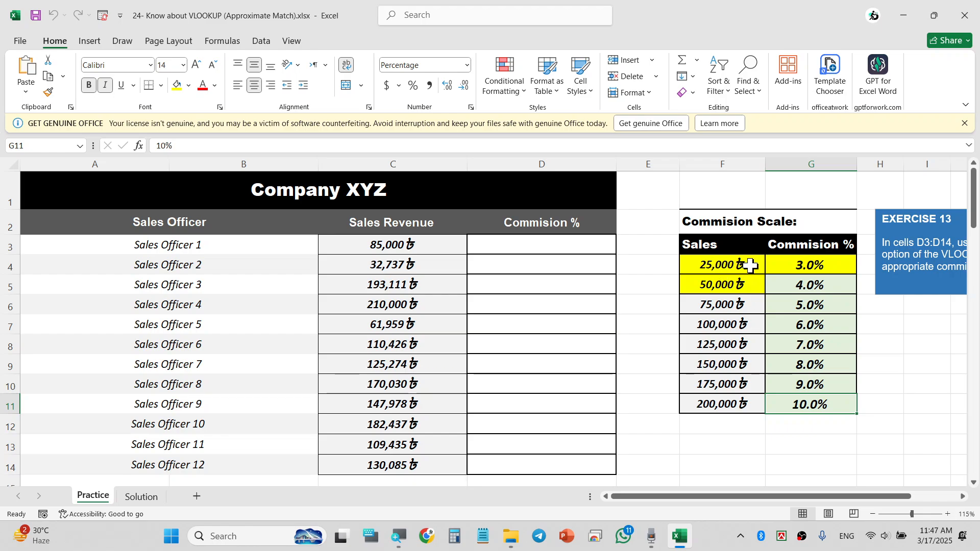
- Examine the first sales thresholds and their commission percentages in rows 4 to 6 of the Commision Scale table
{"action": "left_click", "coordinate": [806, 265]}
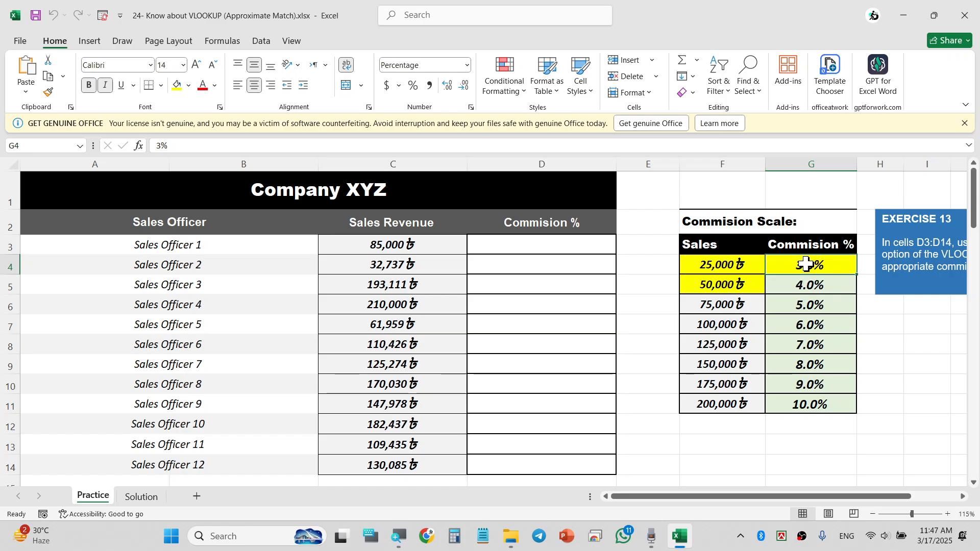
{"action": "left_click", "coordinate": [722, 288]}
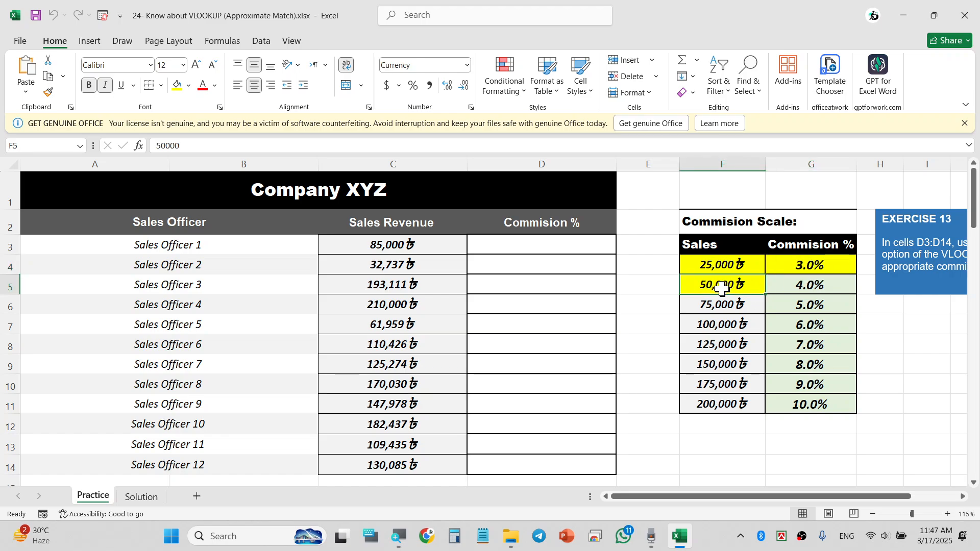
{"action": "left_click", "coordinate": [839, 288]}
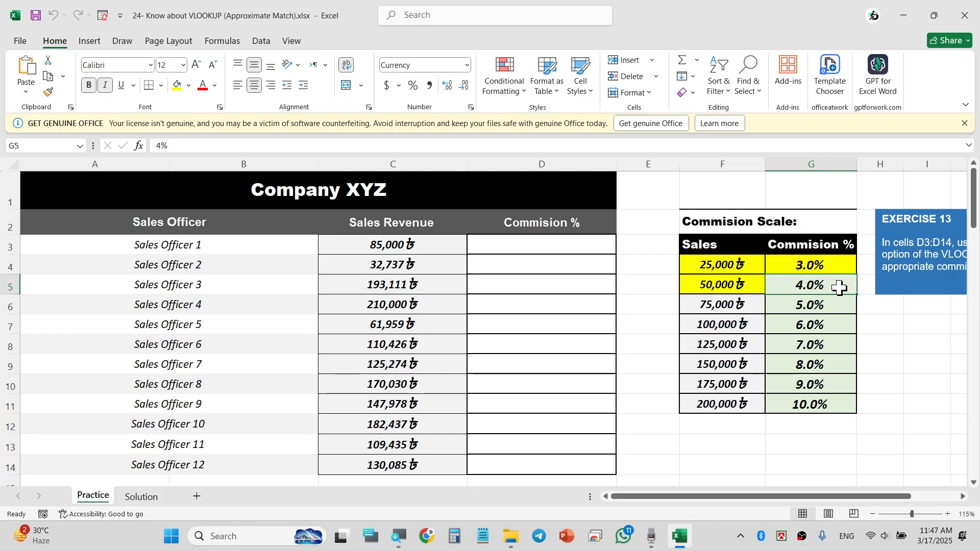
{"action": "left_click", "coordinate": [743, 305]}
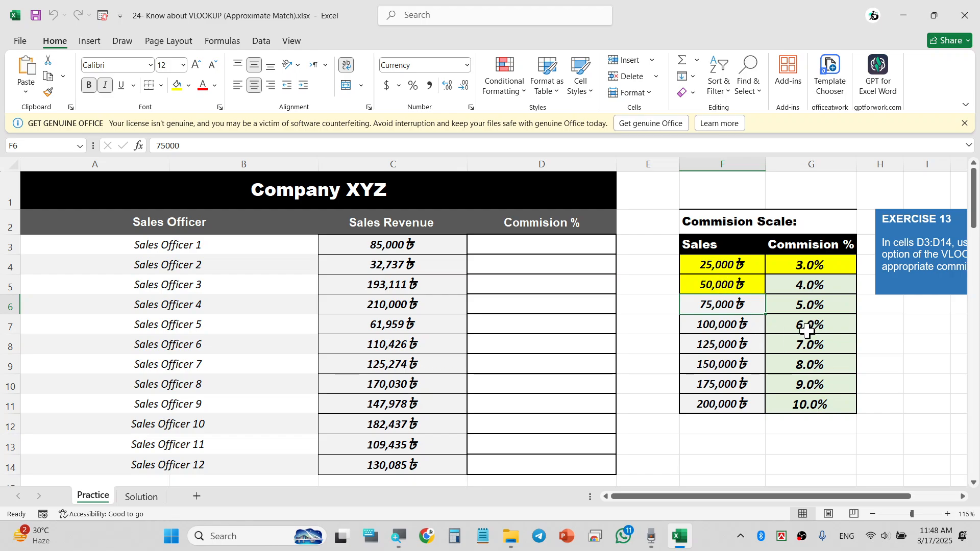
{"action": "left_click", "coordinate": [718, 265]}
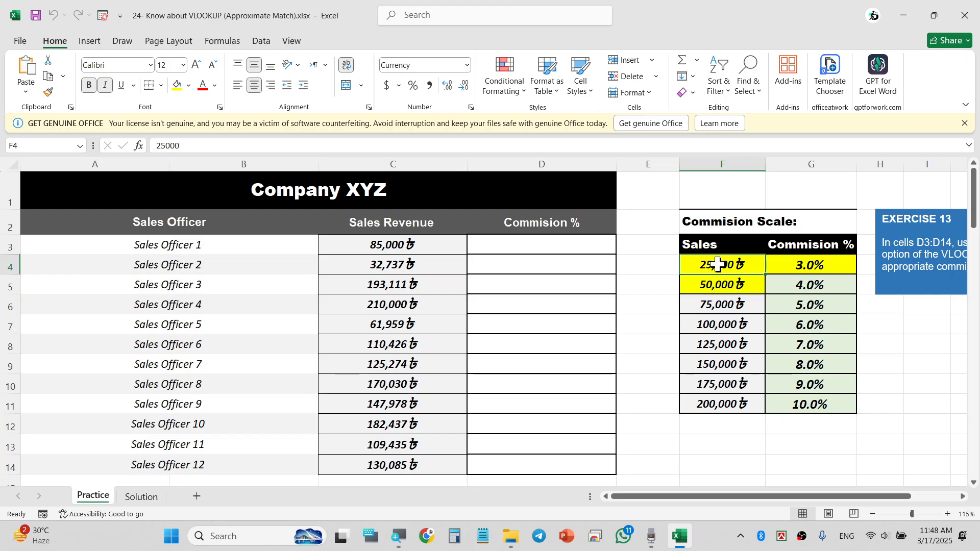
{"action": "left_click", "coordinate": [734, 286]}
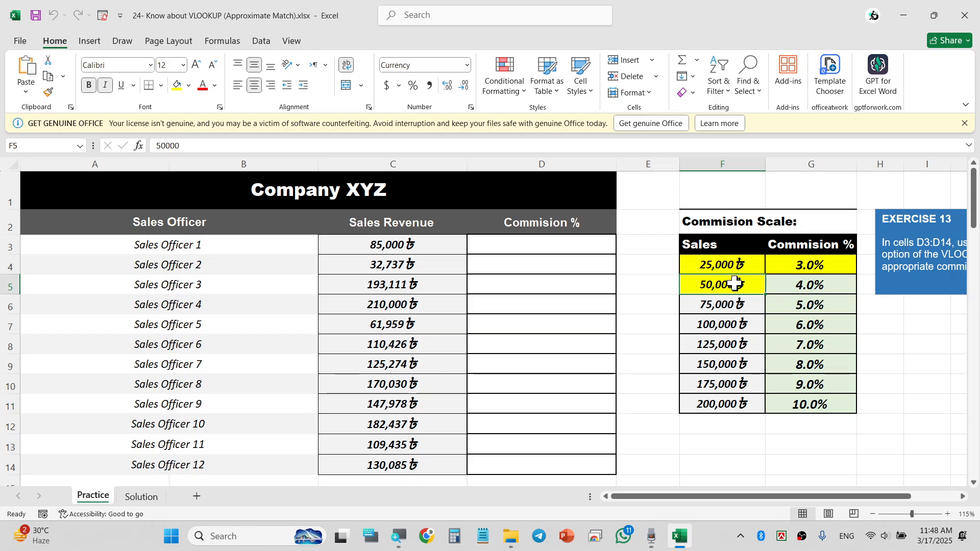
{"action": "left_click", "coordinate": [739, 268]}
{"action": "left_click", "coordinate": [740, 289]}
{"action": "left_click", "coordinate": [812, 266]}
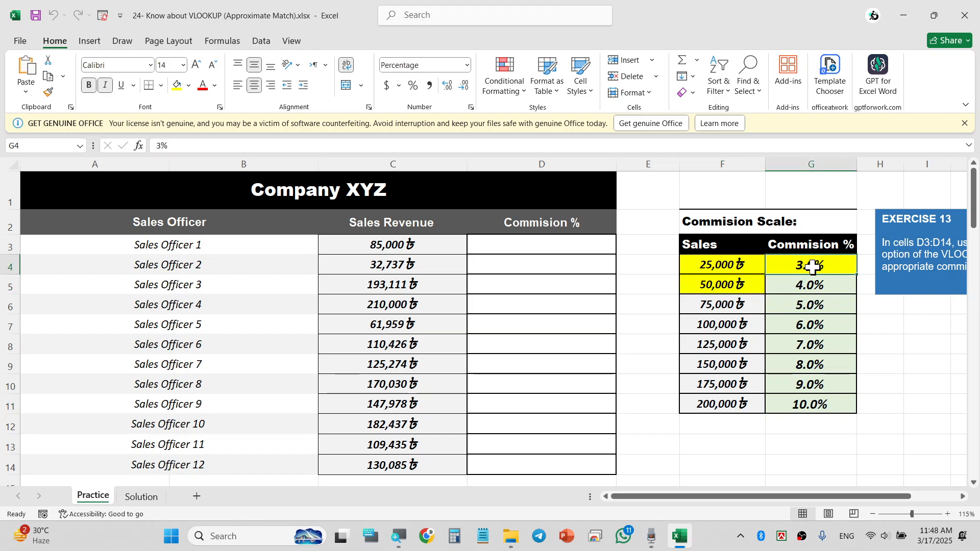
{"action": "left_click", "coordinate": [730, 286]}
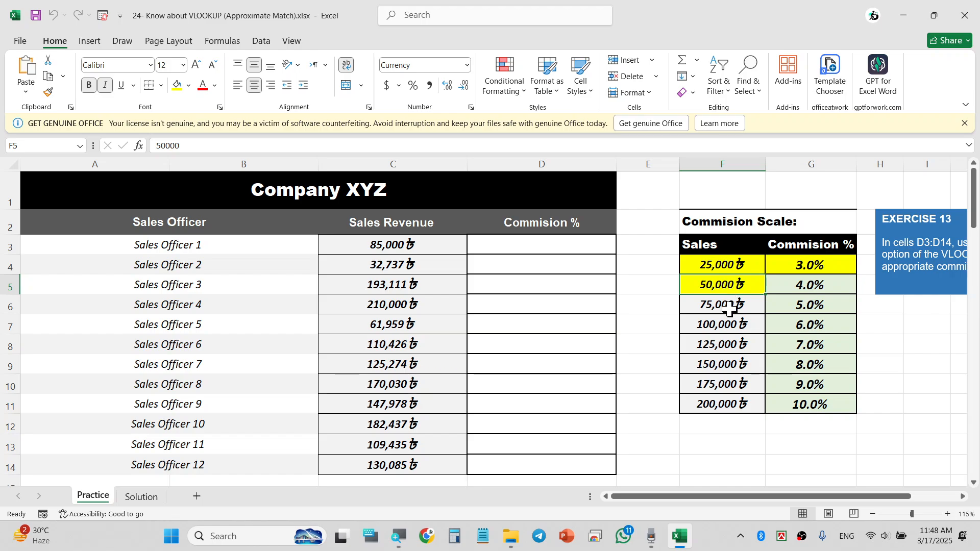
{"action": "left_click", "coordinate": [729, 307]}
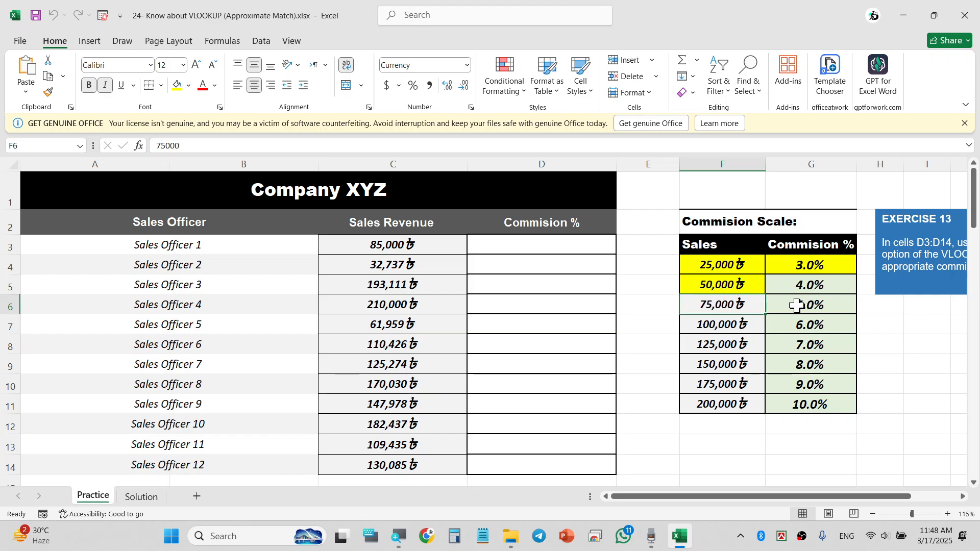
{"action": "left_click", "coordinate": [725, 287]}
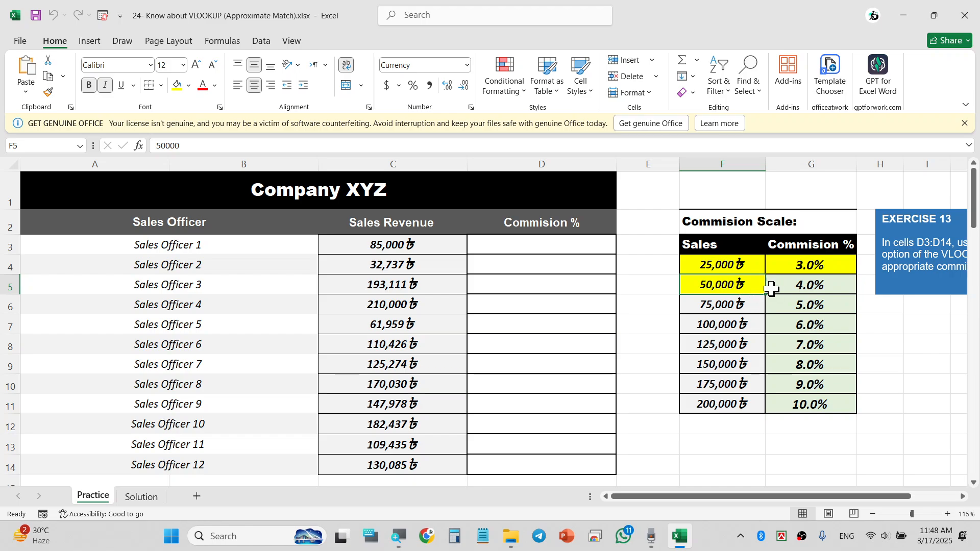
{"action": "left_click", "coordinate": [815, 289]}
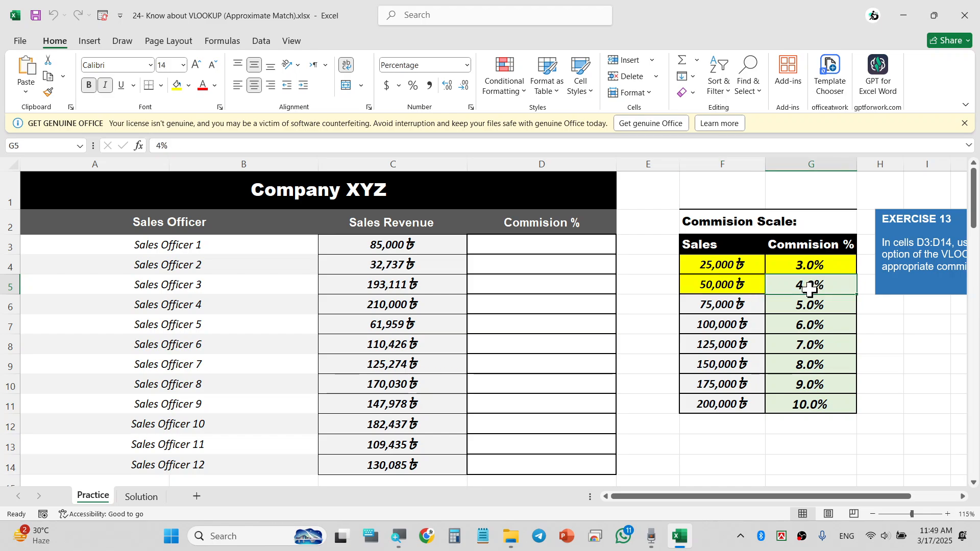
{"action": "left_click", "coordinate": [745, 286]}
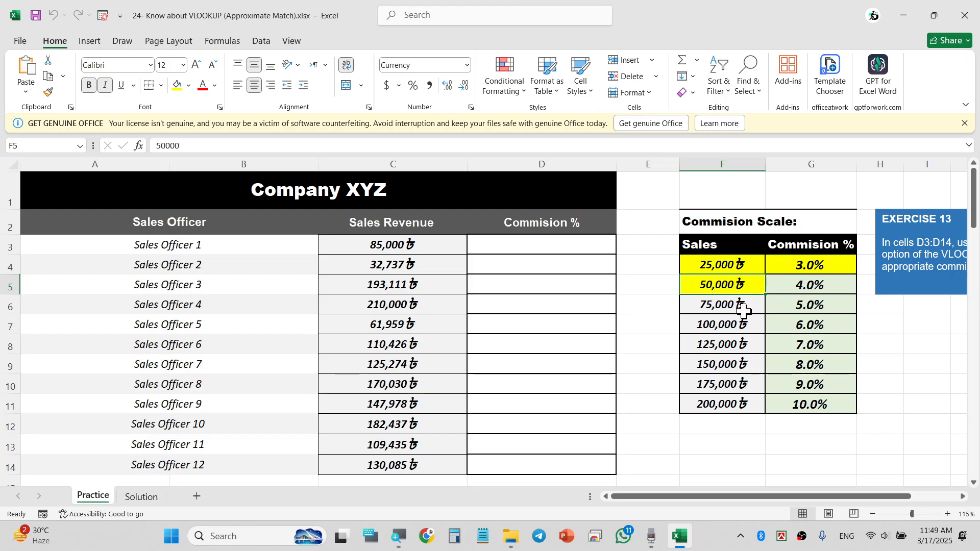
{"action": "left_click", "coordinate": [743, 307]}
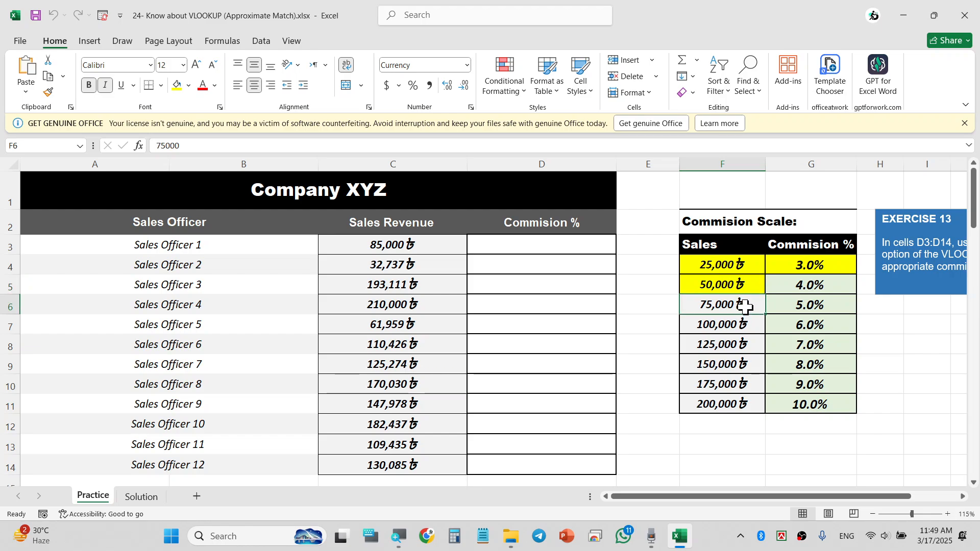
{"action": "left_click", "coordinate": [805, 285]}
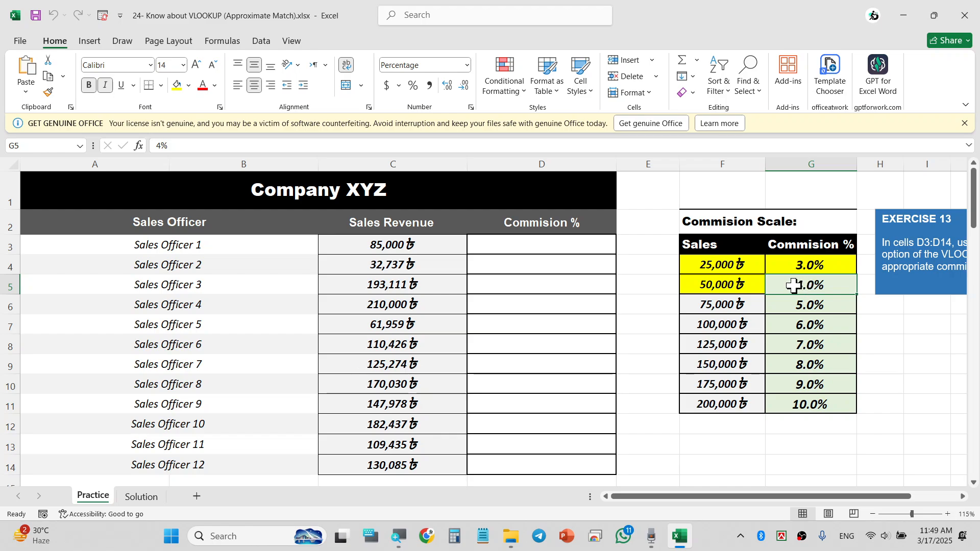
{"action": "left_click", "coordinate": [720, 305]}
{"action": "left_click", "coordinate": [813, 304]}
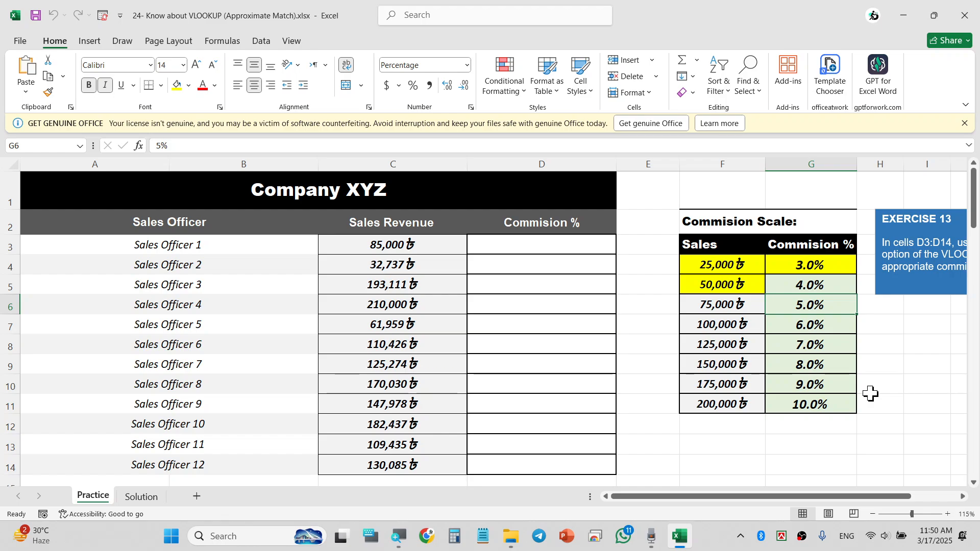
{"action": "left_click", "coordinate": [717, 264]}
{"action": "left_click", "coordinate": [722, 280]}
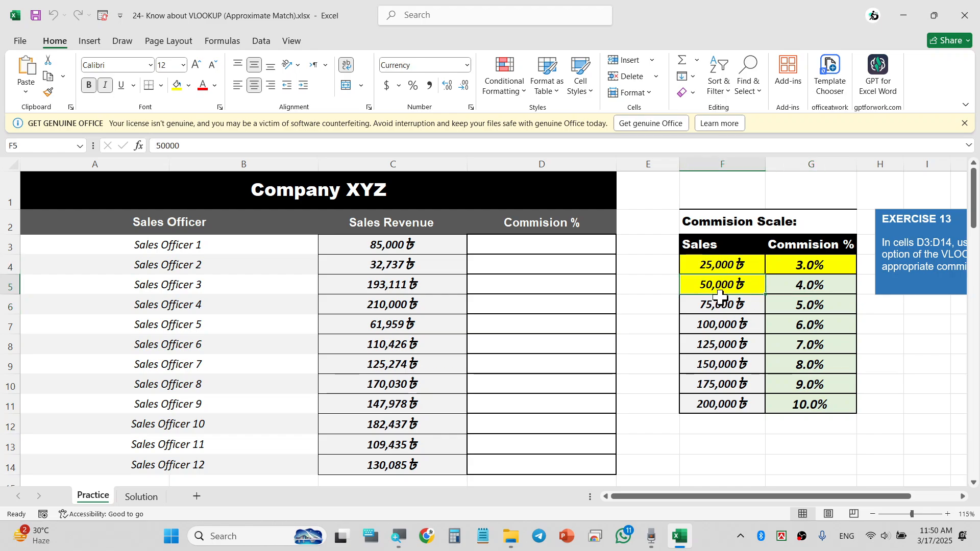
{"action": "left_click", "coordinate": [720, 297]}
{"action": "left_click", "coordinate": [722, 286]}
- Enter the approximate-match formula =VLOOKUP(C3,F4:G11,2,TRUE) in cell D3 for Sales Officer 1's commission
{"action": "left_click", "coordinate": [568, 248]}
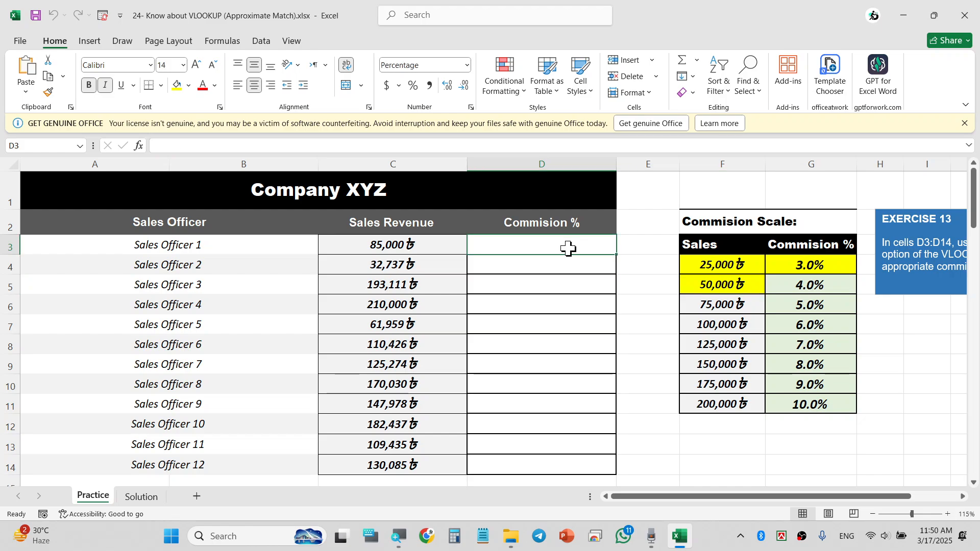
{"action": "type", "text": "=vloo"}
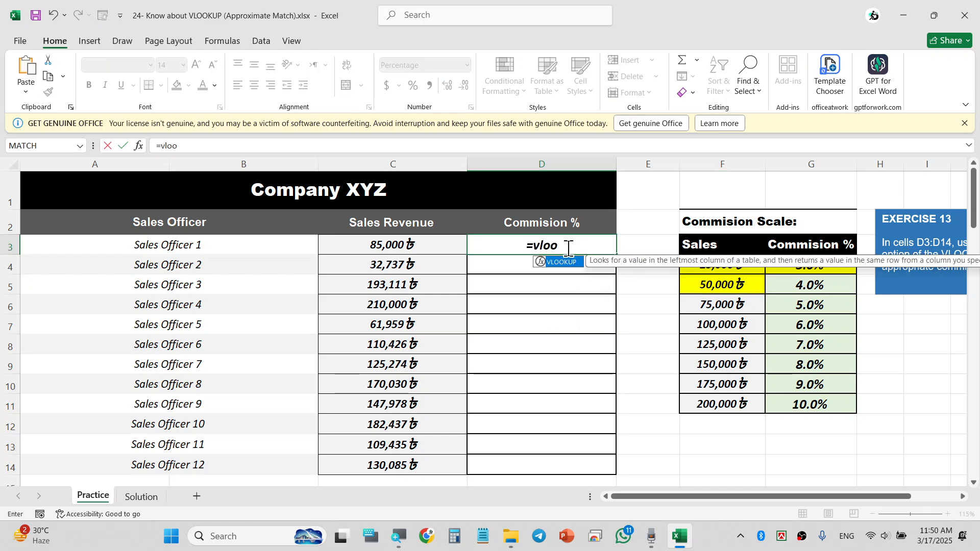
{"action": "key", "text": "Tab"}
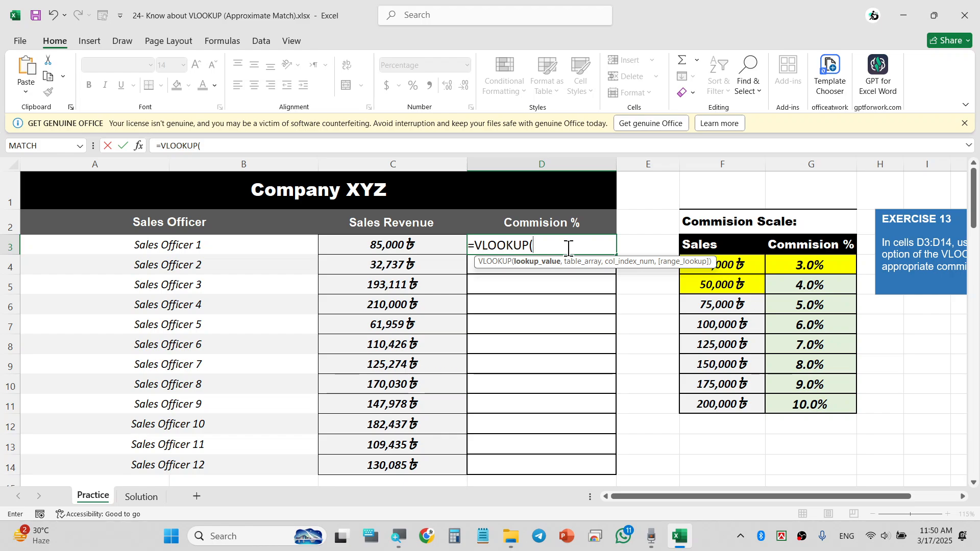
{"action": "left_click", "coordinate": [390, 243]}
{"action": "type", "text": ","}
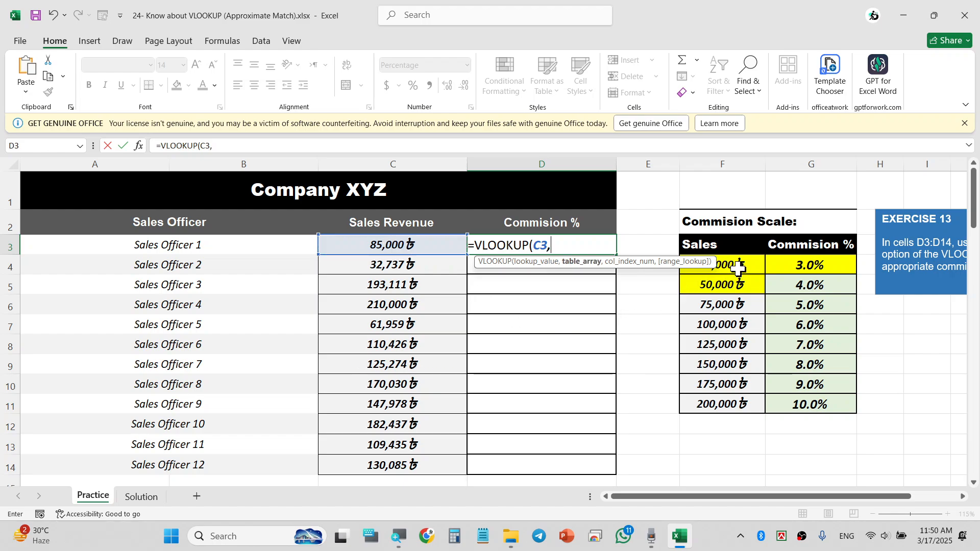
{"action": "left_click_drag", "start_coordinate": [738, 264], "coordinate": [813, 400]}
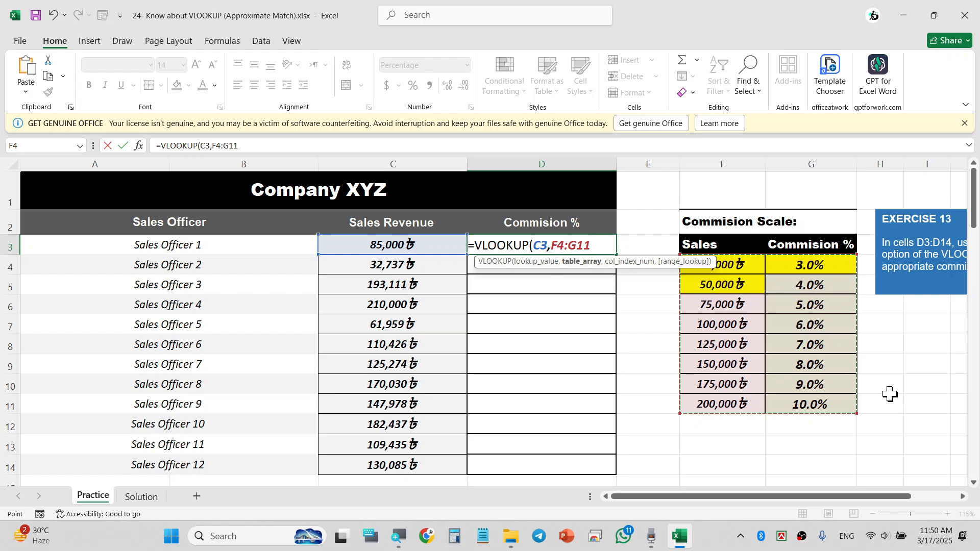
{"action": "type", "text": ",2"}
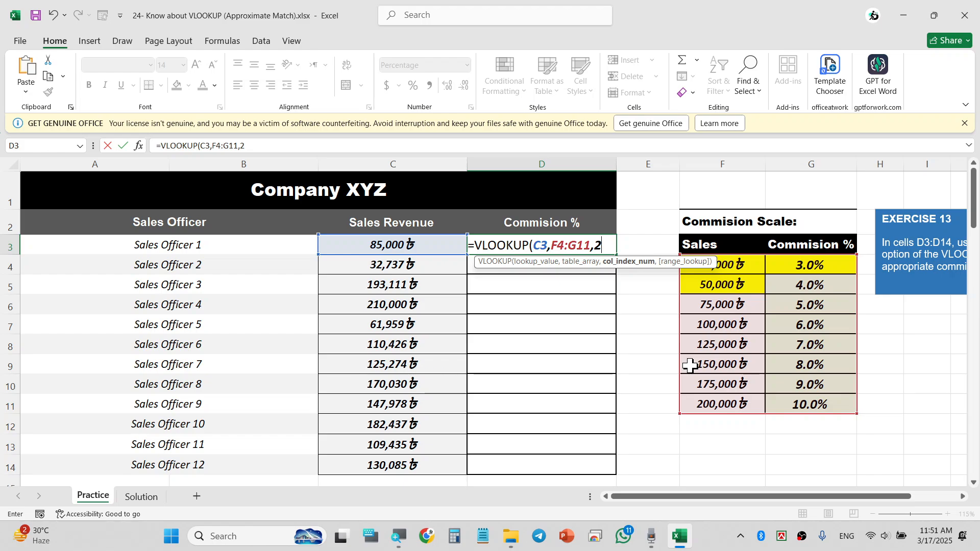
{"action": "type", "text": ","}
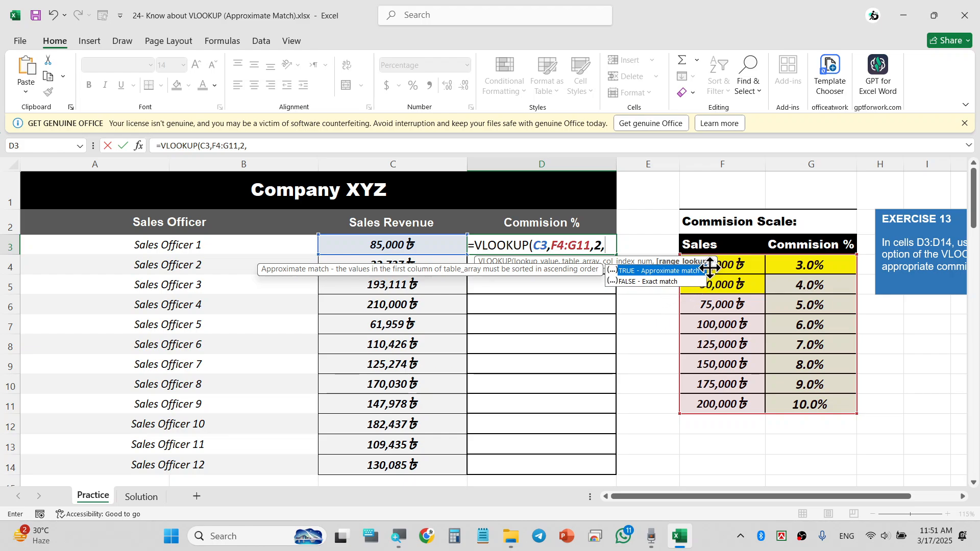
{"action": "left_click_drag", "start_coordinate": [712, 266], "coordinate": [661, 254]}
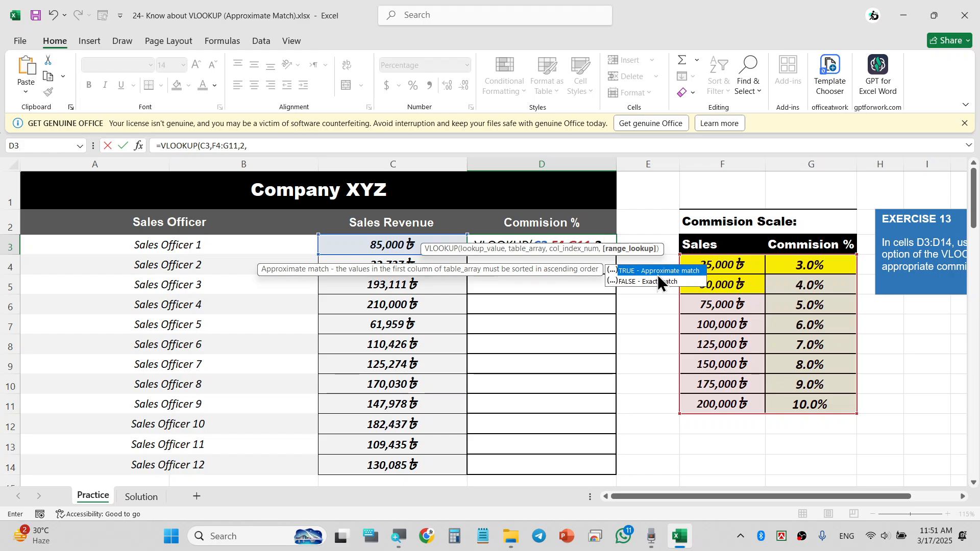
{"action": "key", "text": "Tab"}
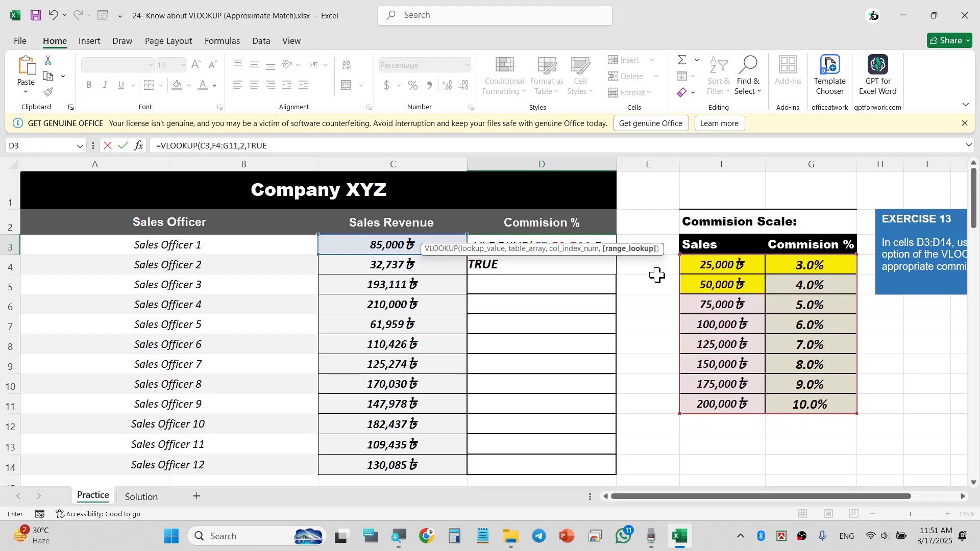
{"action": "type", "text": ")"}
{"action": "key", "text": "Return"}
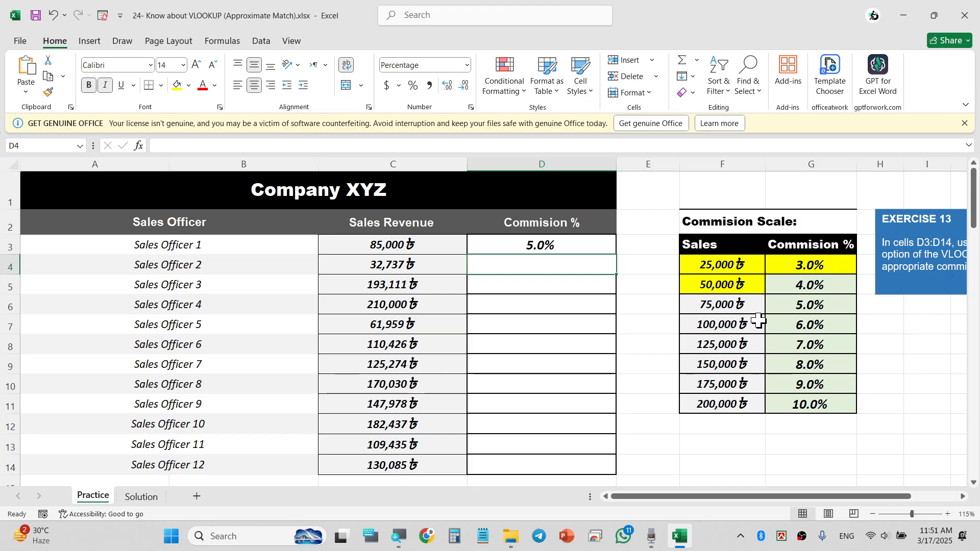
- Fill the VLOOKUP formula from D3 down the Commision % column to D14
{"action": "left_click", "coordinate": [573, 250]}
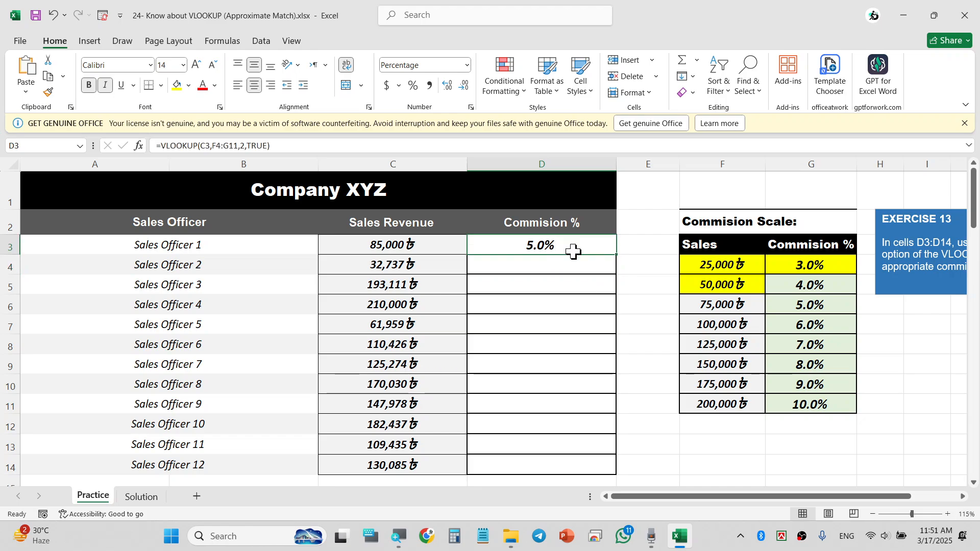
{"action": "double_click", "coordinate": [616, 257]}
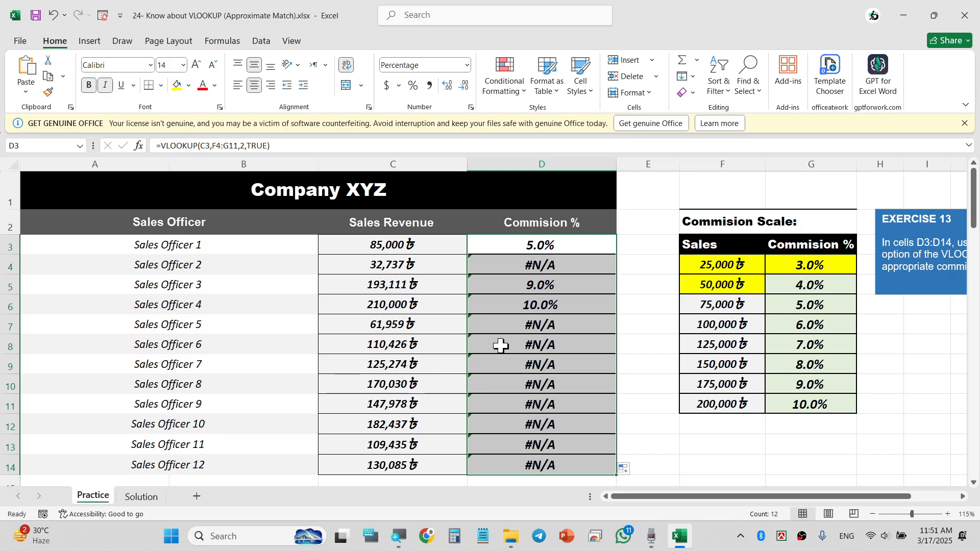
- Examine the VLOOKUP formulas in D3 and D4 and compare their table ranges with the Commision Scale table
{"action": "left_click", "coordinate": [493, 363]}
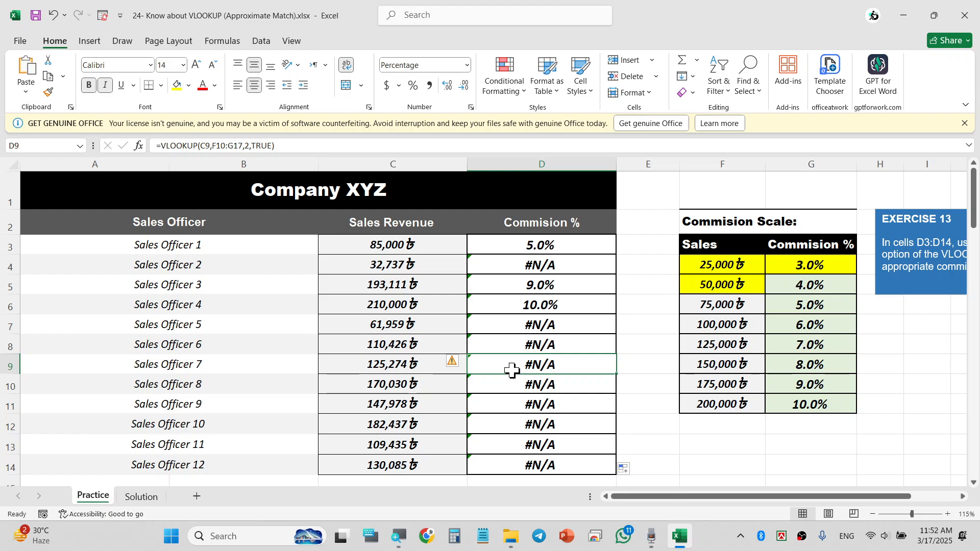
{"action": "left_click", "coordinate": [486, 250]}
{"action": "double_click", "coordinate": [503, 253]}
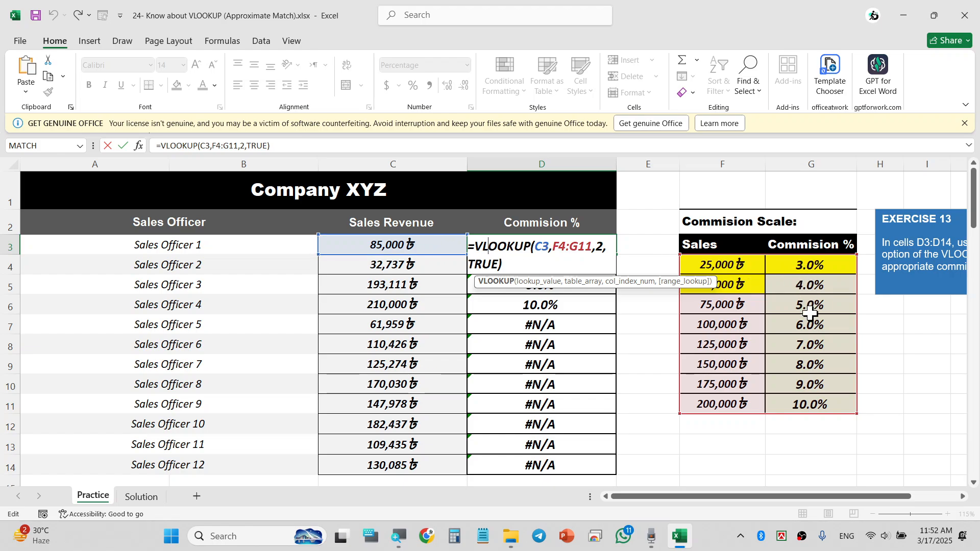
{"action": "key", "text": "ctrl+Return"}
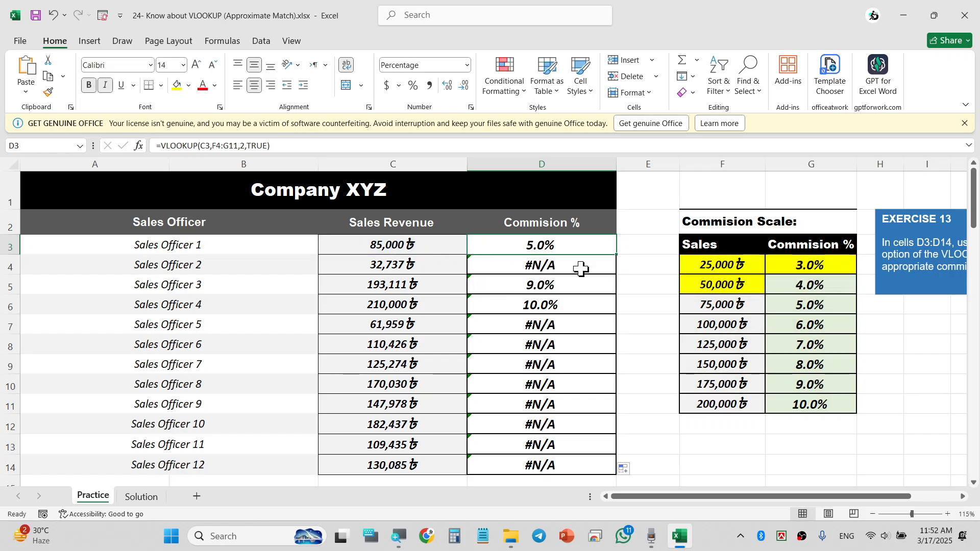
{"action": "left_click", "coordinate": [542, 266]}
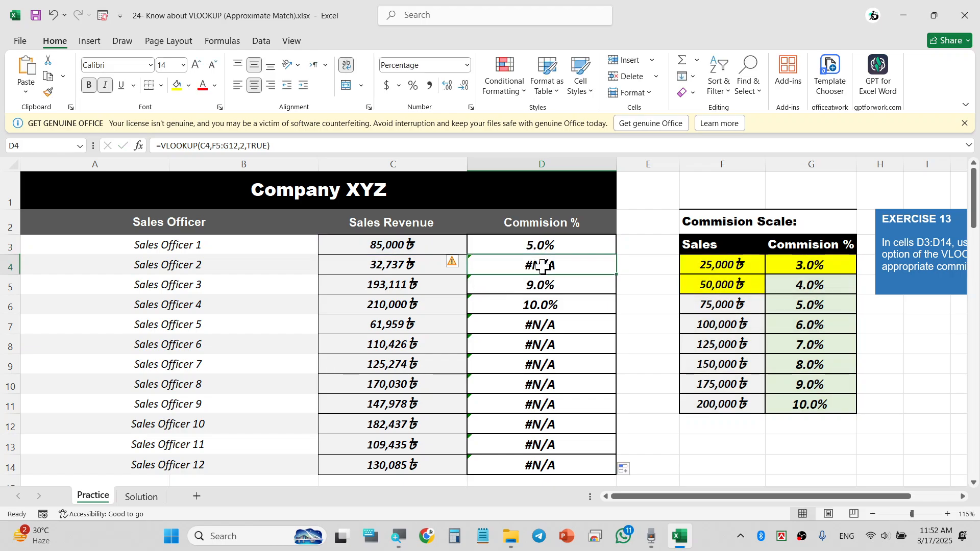
{"action": "left_click", "coordinate": [417, 268]}
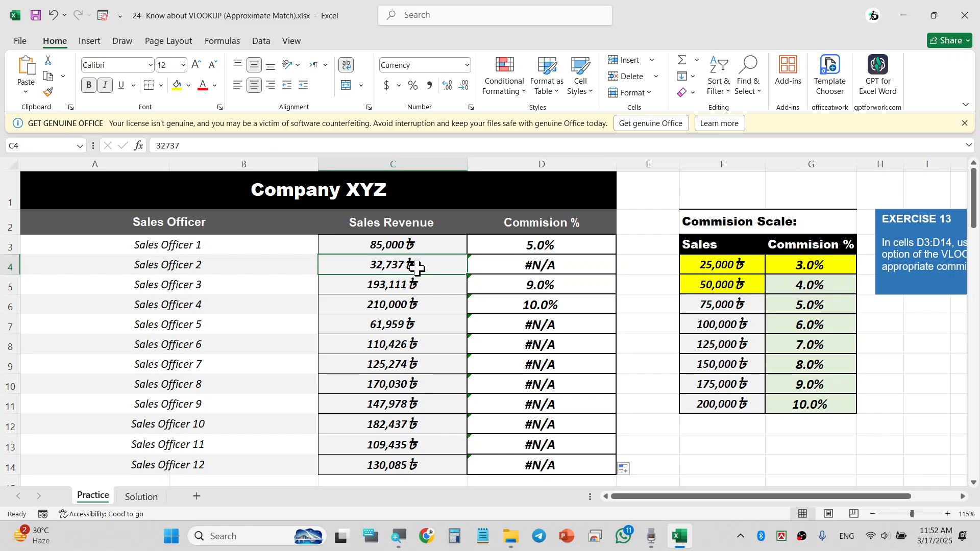
{"action": "double_click", "coordinate": [562, 265]}
{"action": "key", "text": "Escape"}
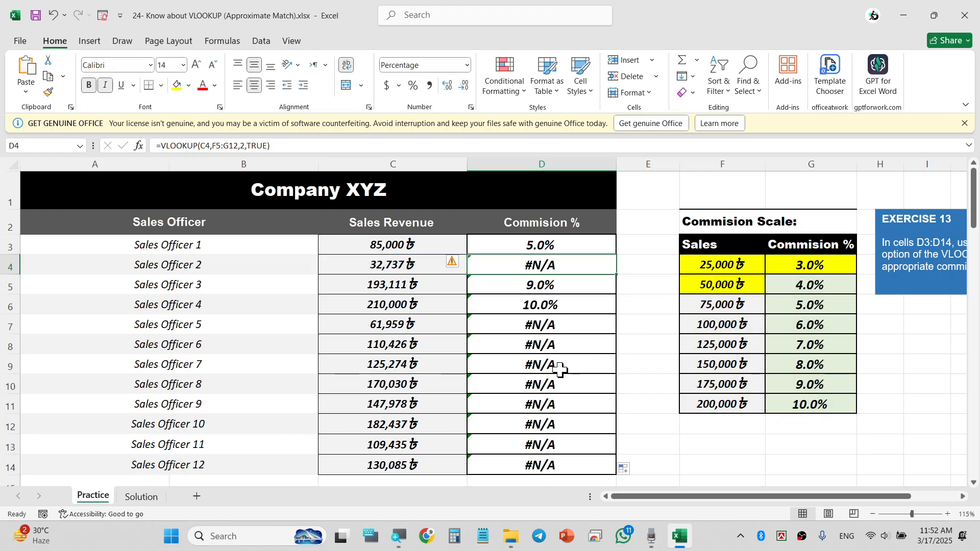
- Inspect which table ranges the copied formulas in D9 and D14 reference, and view the error-checking options for D14
{"action": "double_click", "coordinate": [559, 368]}
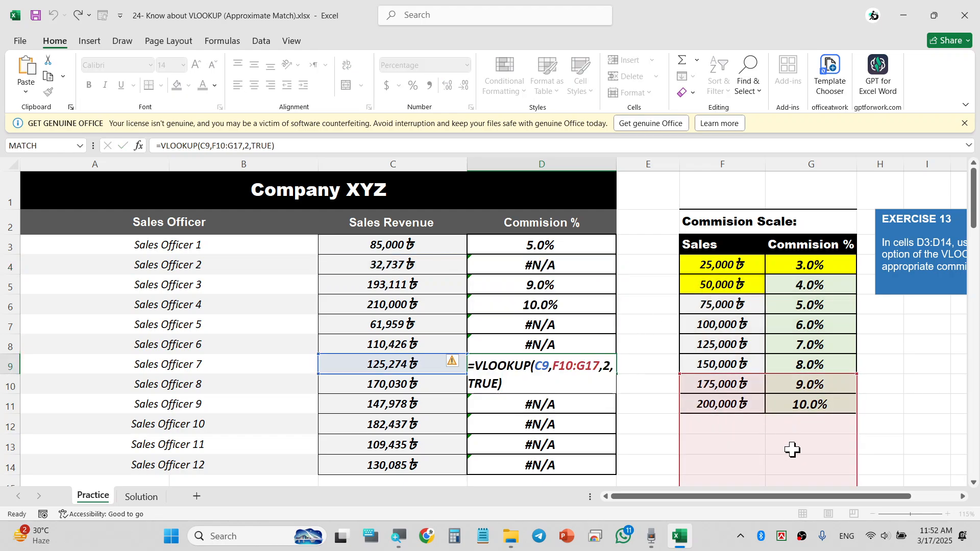
{"action": "key", "text": "Escape"}
{"action": "scroll", "coordinate": [624, 409], "scroll_direction": "down", "scroll_amount": 5}
{"action": "scroll", "coordinate": [590, 404], "scroll_direction": "up", "scroll_amount": 2}
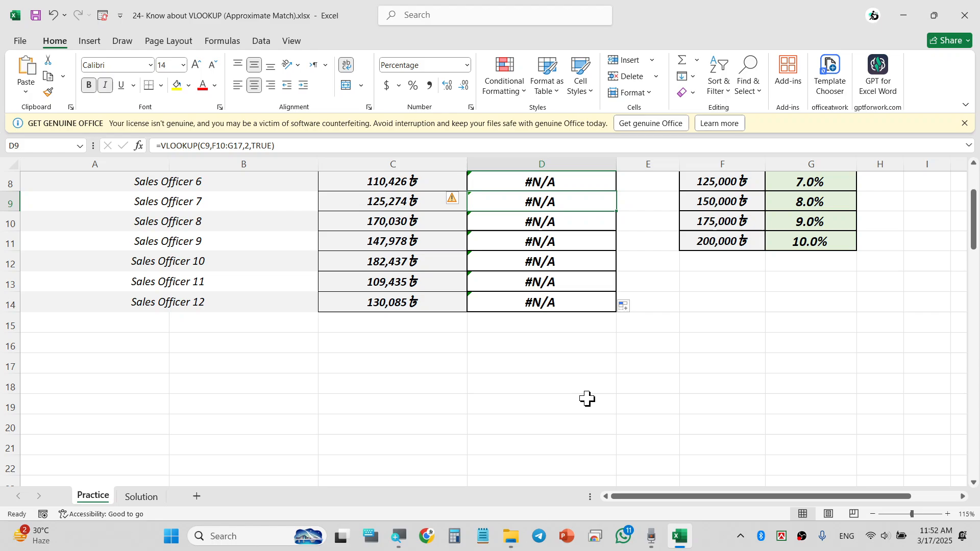
{"action": "double_click", "coordinate": [568, 309]}
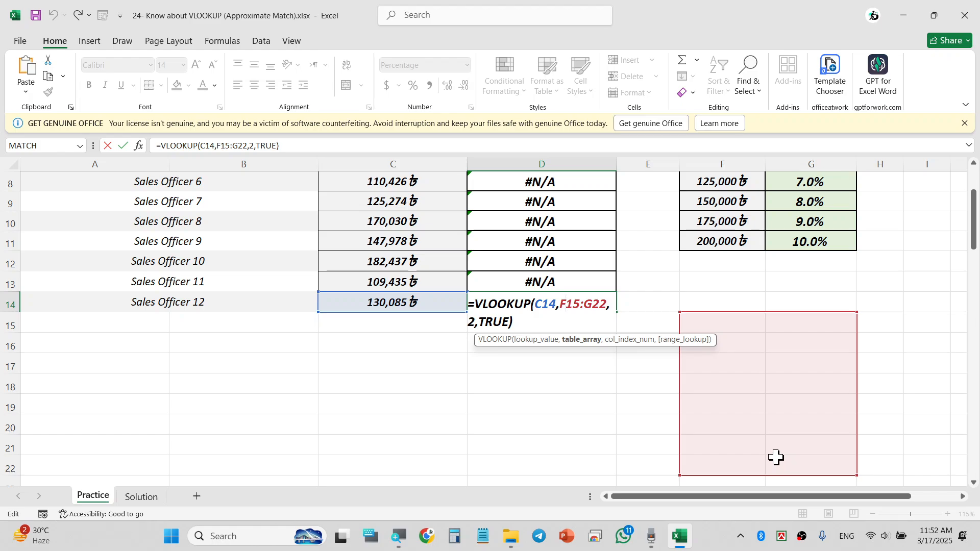
{"action": "scroll", "coordinate": [776, 453], "scroll_direction": "up", "scroll_amount": 3}
{"action": "key", "text": "Escape"}
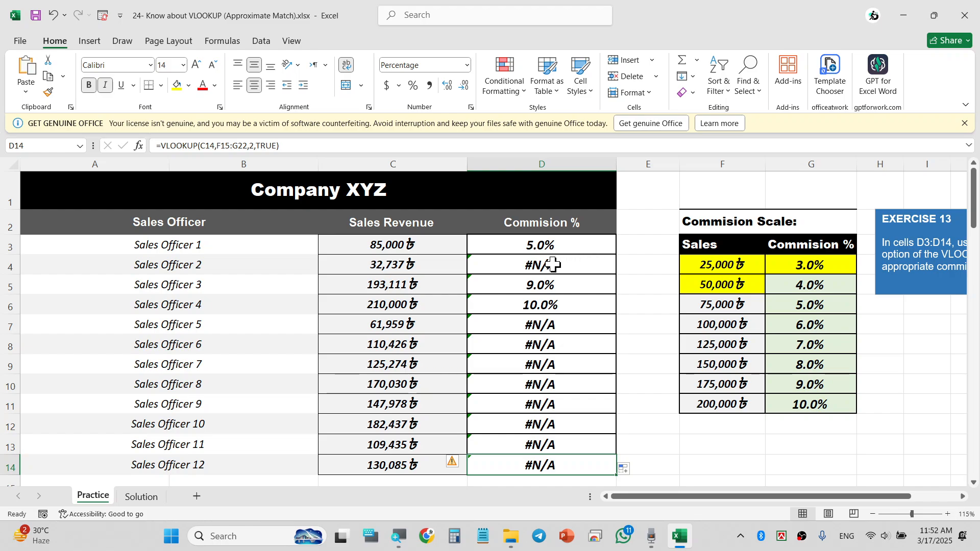
{"action": "left_click", "coordinate": [452, 462]}
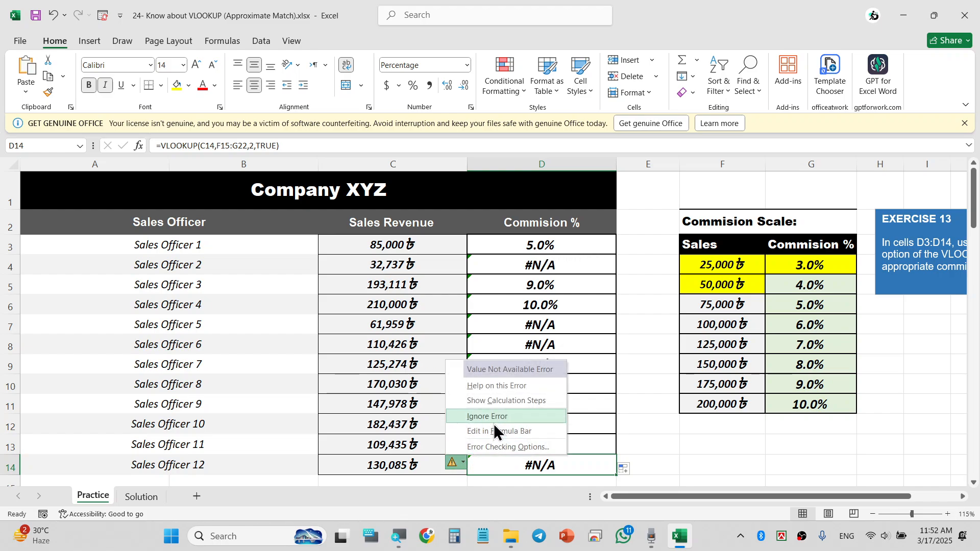
{"action": "left_click", "coordinate": [541, 329]}
- Open the VLOOKUP formula in D3 for editing at its table range F4:G11
{"action": "double_click", "coordinate": [561, 246]}
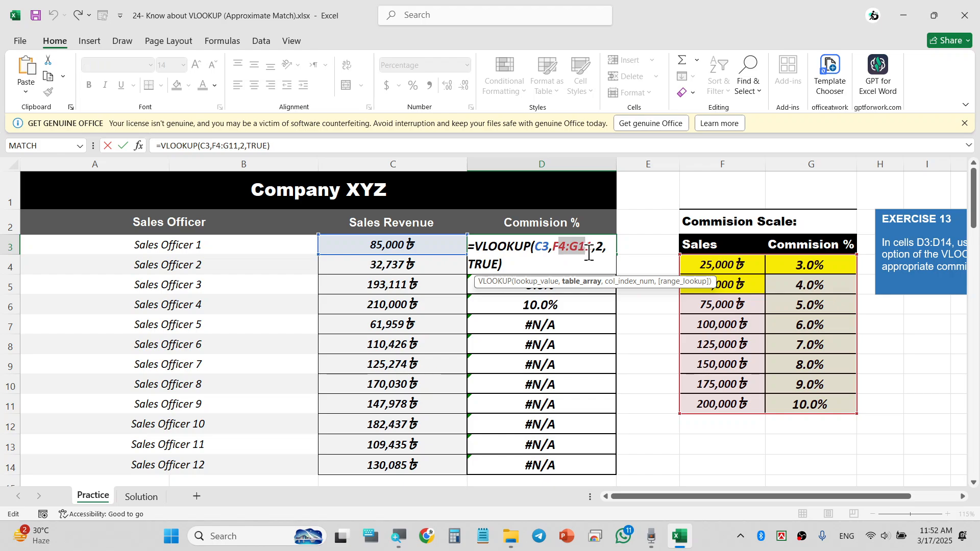
{"action": "left_click", "coordinate": [589, 253]}
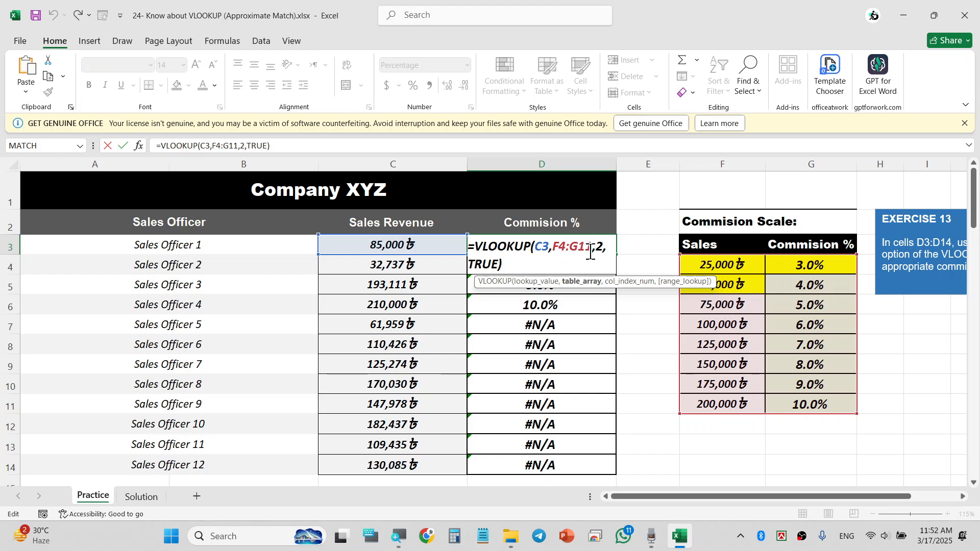